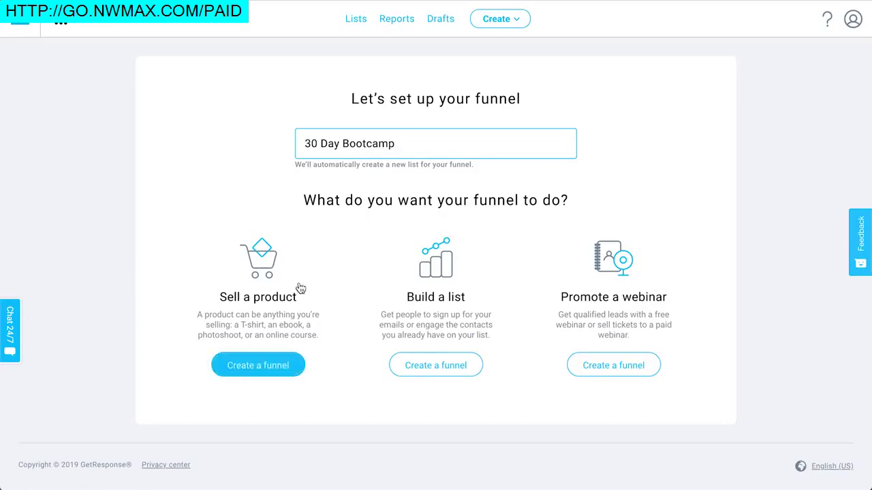
Step: Create a funnel for selling a product and open the form for creating another store
{"action": "left_click", "coordinate": [272, 366]}
{"action": "left_click", "coordinate": [354, 194]}
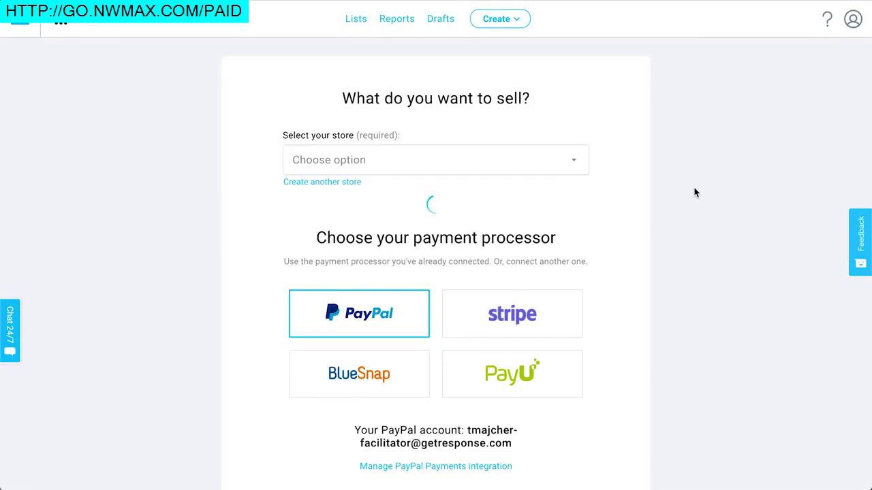
{"action": "left_click", "coordinate": [327, 182]}
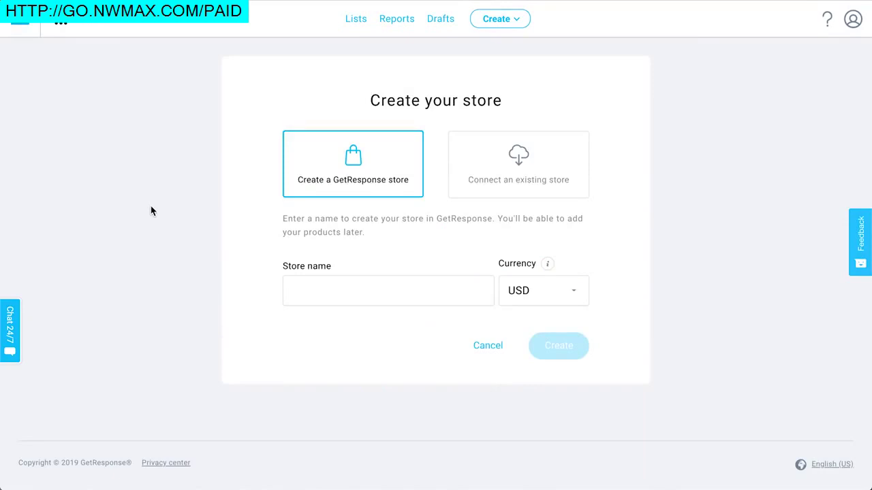
Step: Examine the platforms available for connecting an existing store and return to the option for creating a GetResponse store
{"action": "left_click", "coordinate": [514, 189]}
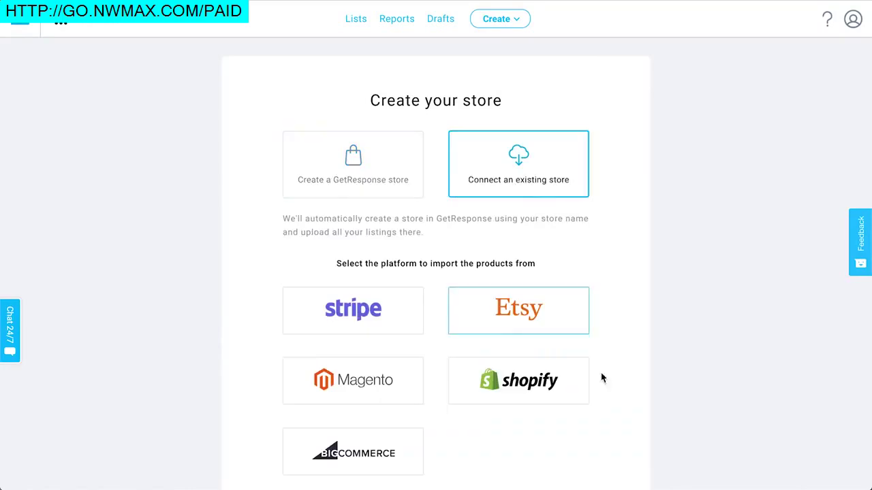
{"action": "scroll", "coordinate": [761, 287], "scroll_direction": "down", "scroll_amount": 1}
{"action": "scroll", "coordinate": [761, 286], "scroll_direction": "down", "scroll_amount": 1}
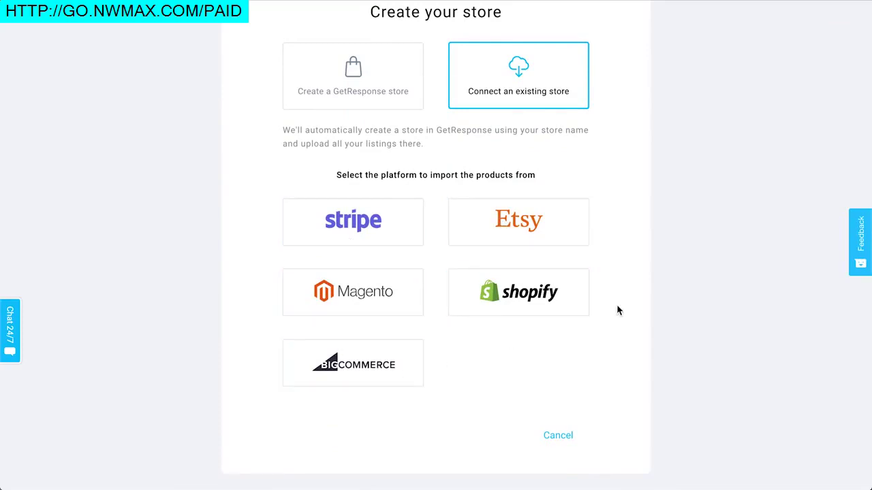
{"action": "scroll", "coordinate": [619, 309], "scroll_direction": "up", "scroll_amount": 1}
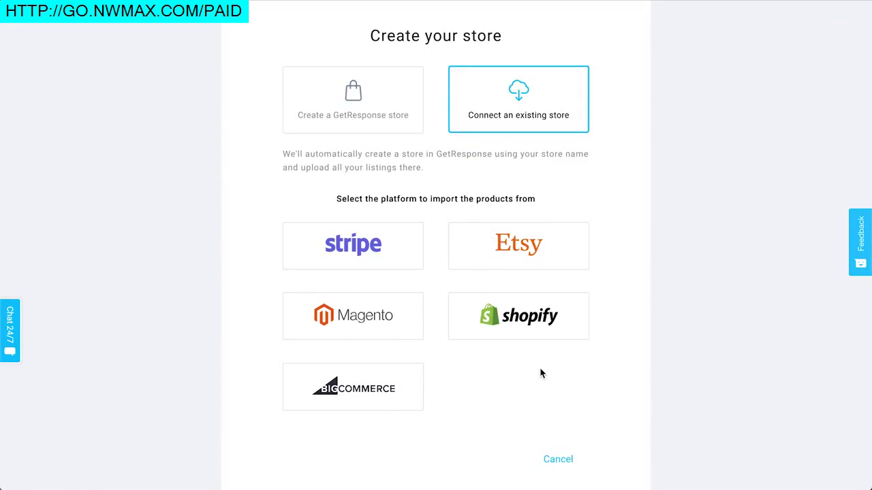
{"action": "left_click", "coordinate": [380, 127]}
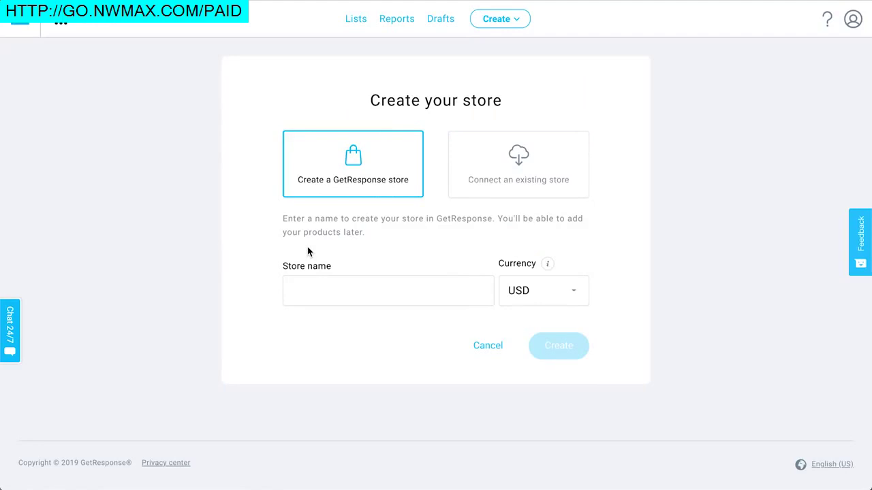
Step: Create a GetResponse store named Bootcamp
{"action": "left_click", "coordinate": [311, 291]}
{"action": "type", "text": "Bootcamp"}
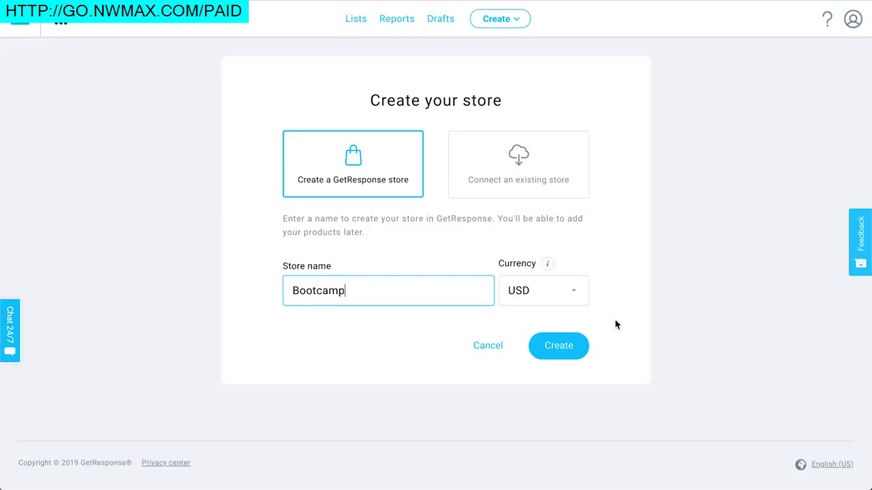
{"action": "left_click", "coordinate": [563, 356]}
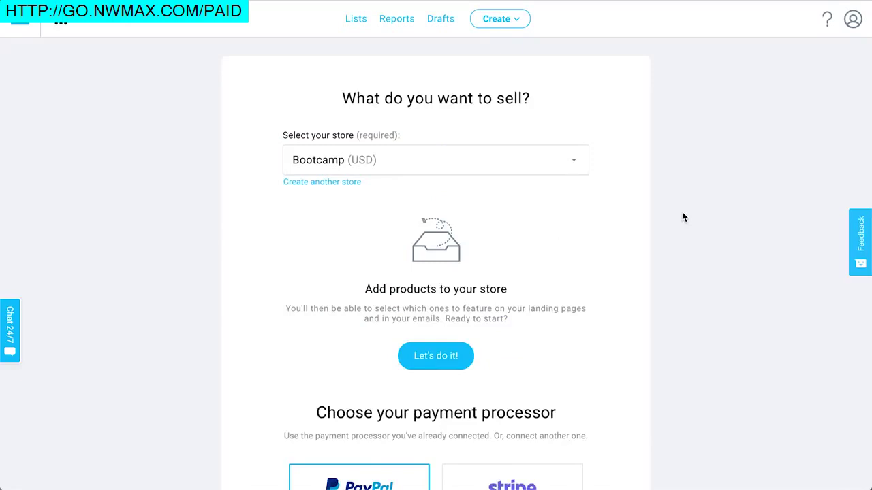
Step: Start adding a product to the Bootcamp store and set what is being sold to Online course
{"action": "scroll", "coordinate": [685, 219], "scroll_direction": "down", "scroll_amount": 2}
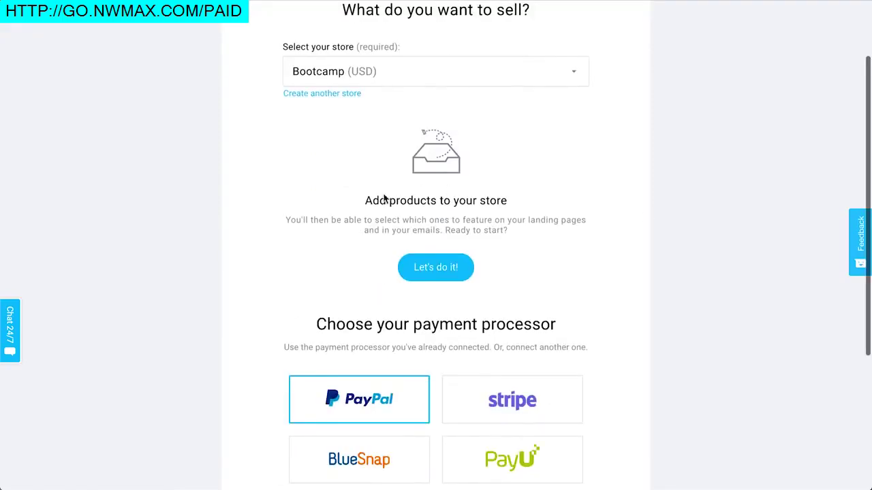
{"action": "left_click", "coordinate": [442, 268]}
{"action": "scroll", "coordinate": [442, 273], "scroll_direction": "down", "scroll_amount": 2}
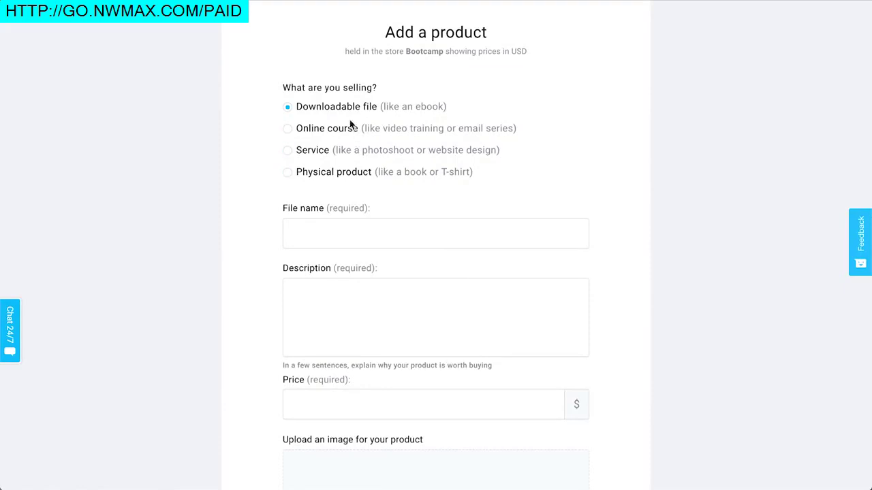
{"action": "left_click", "coordinate": [317, 134]}
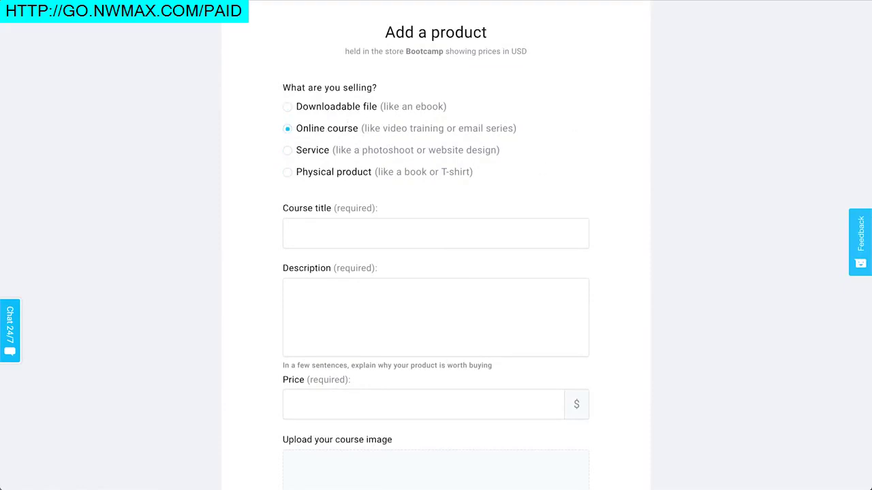
{"action": "scroll", "coordinate": [666, 161], "scroll_direction": "down", "scroll_amount": 1}
{"action": "scroll", "coordinate": [667, 160], "scroll_direction": "up", "scroll_amount": 1}
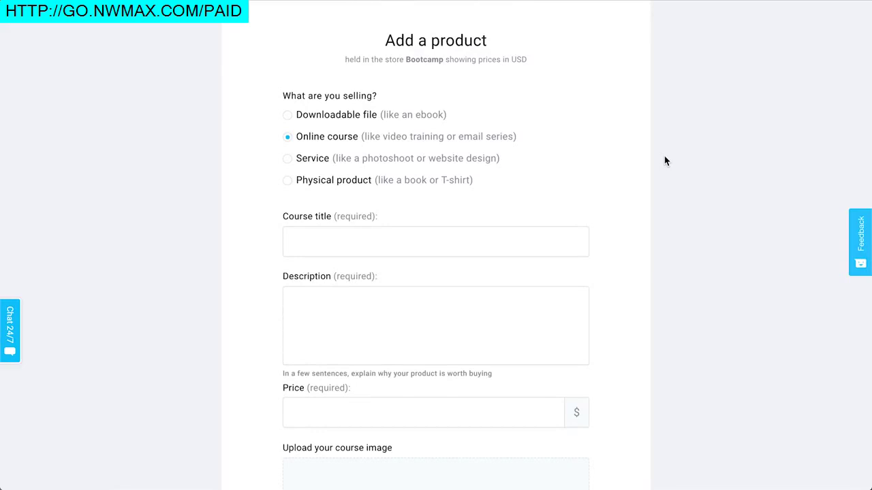
Step: Enter 30 Day Bootcamp as the course title
{"action": "left_click", "coordinate": [461, 241]}
{"action": "scroll", "coordinate": [461, 241], "scroll_direction": "down", "scroll_amount": 2}
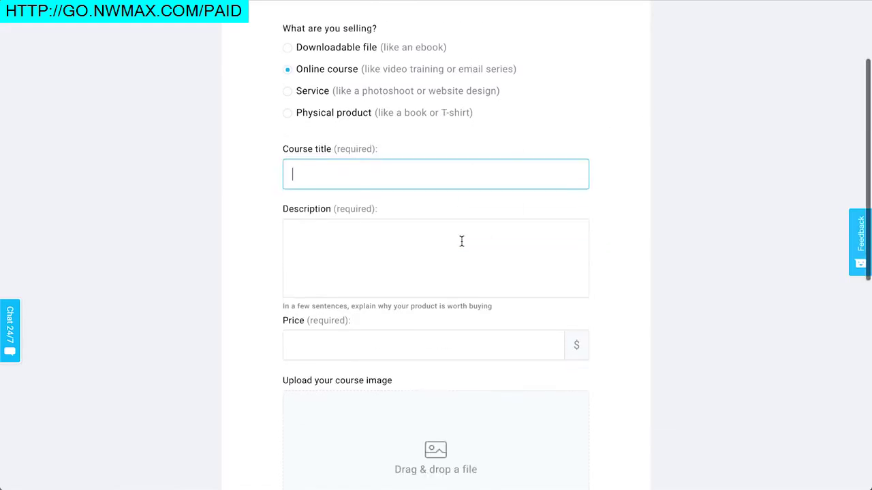
{"action": "scroll", "coordinate": [584, 153], "scroll_direction": "down", "scroll_amount": 1}
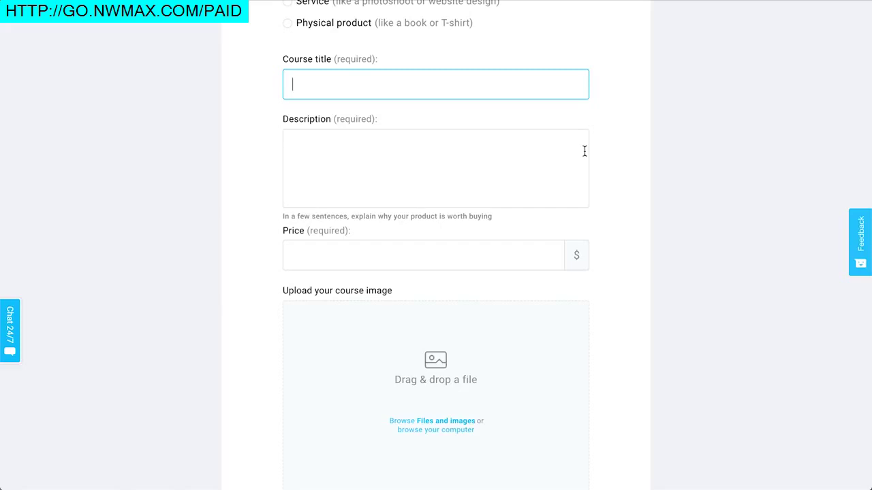
{"action": "type", "text": "30 Day Bootcamp"}
Step: Copy "Personalized, one-on-one online training sessions." from the Notes app into the course description and remove the extra blank lines
{"action": "left_click", "coordinate": [474, 177]}
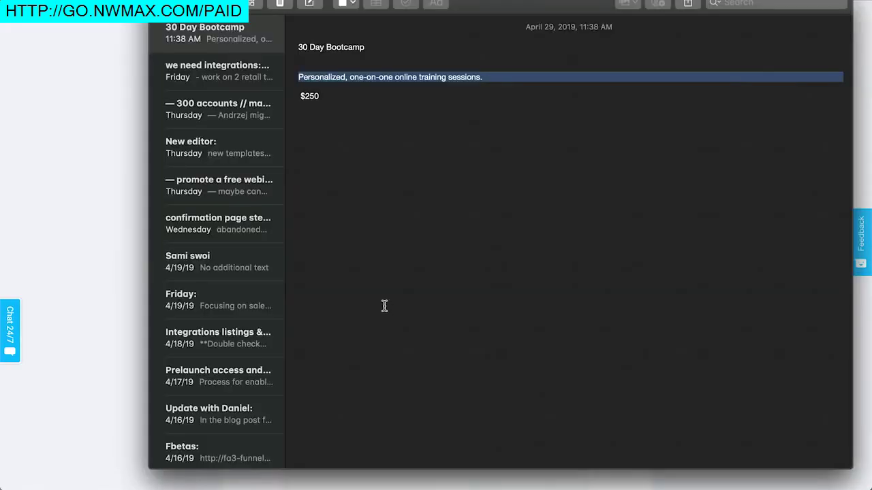
{"action": "key", "text": "super+Tab"}
{"action": "key", "text": "super+c"}
{"action": "left_click", "coordinate": [68, 110]}
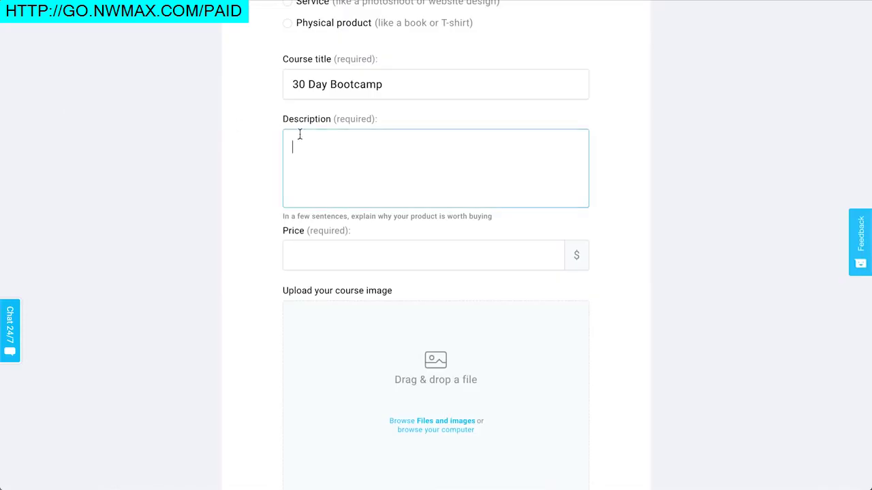
{"action": "key", "text": "super+v"}
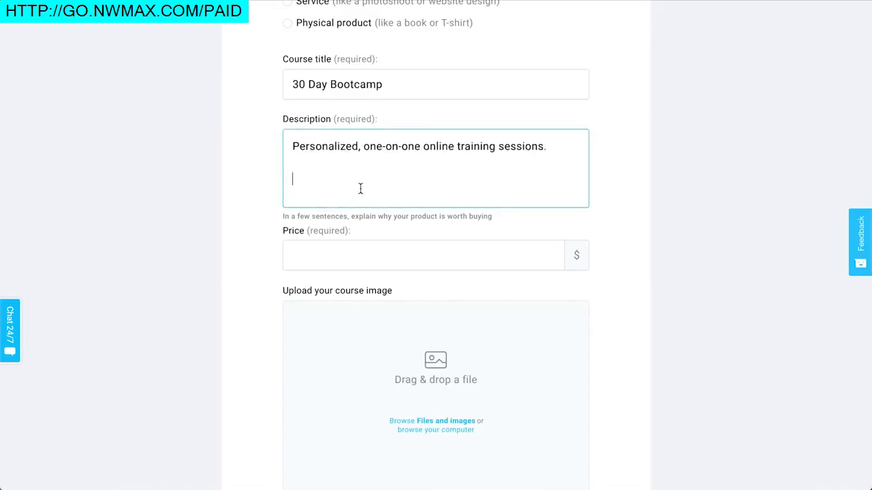
{"action": "key", "text": "BackSpace"}
Step: Set the course price to 250.00 dollars
{"action": "scroll", "coordinate": [503, 106], "scroll_direction": "down", "scroll_amount": 1}
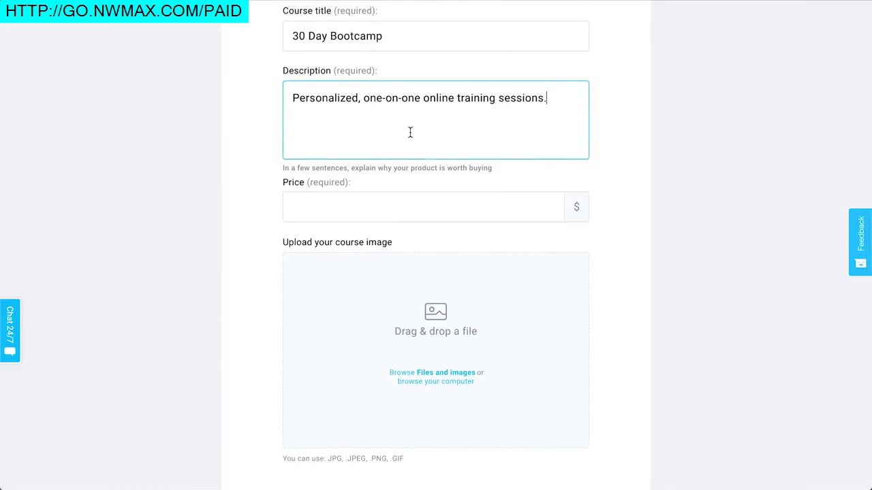
{"action": "scroll", "coordinate": [422, 320], "scroll_direction": "down", "scroll_amount": 2}
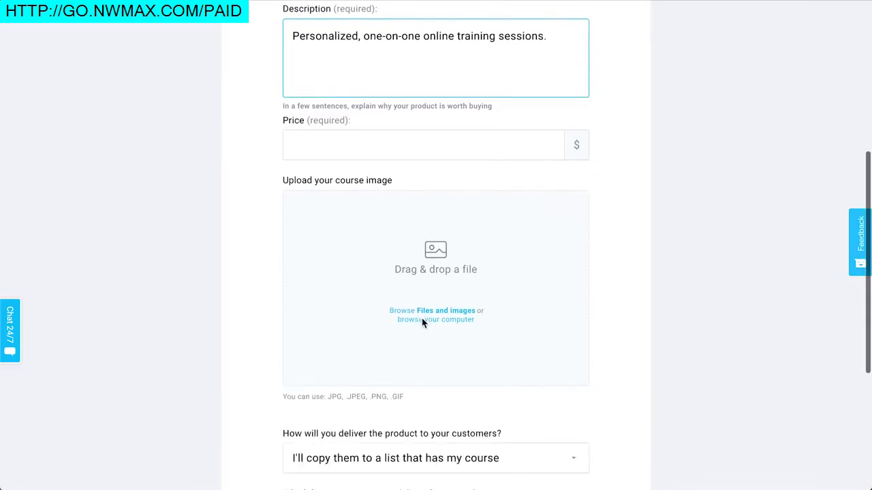
{"action": "left_click", "coordinate": [436, 101]}
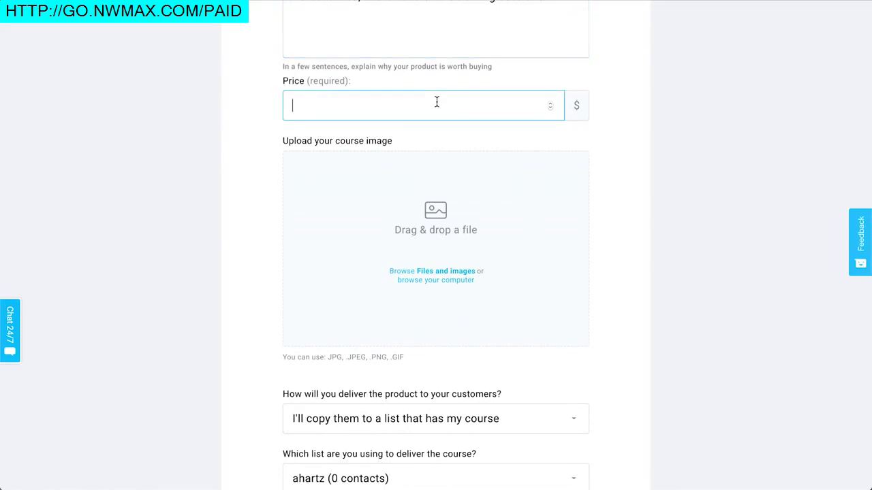
{"action": "type", "text": "250.00"}
{"action": "left_click", "coordinate": [627, 310]}
Step: Upload Bootcamp.jpg from the Desktop as the course image, enlarge it slightly in the crop frame and confirm the crop
{"action": "scroll", "coordinate": [627, 311], "scroll_direction": "down", "scroll_amount": 2}
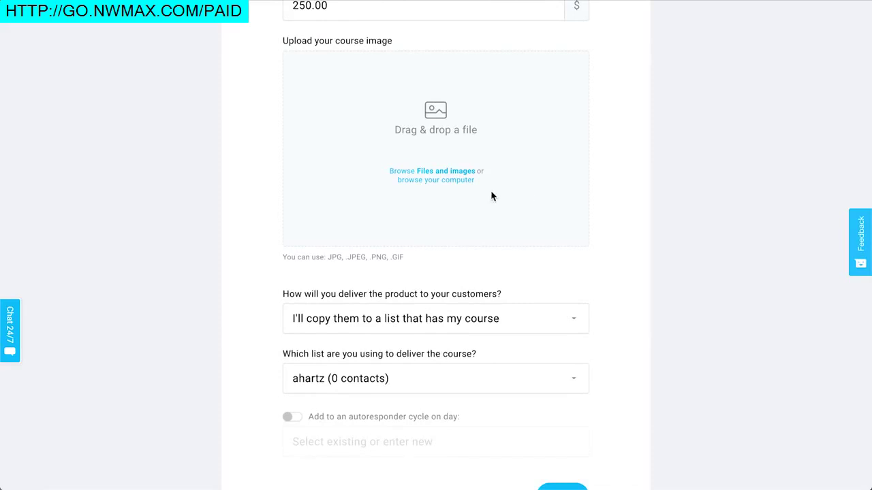
{"action": "left_click", "coordinate": [450, 183]}
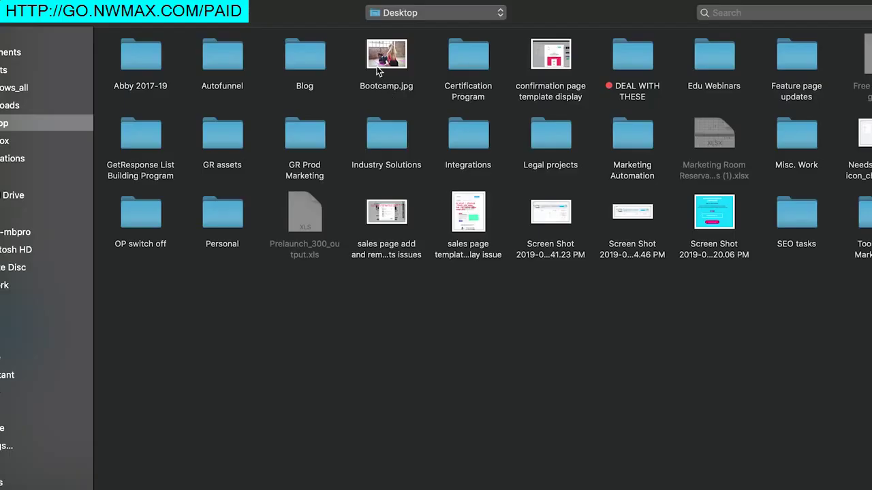
{"action": "left_click", "coordinate": [378, 71]}
{"action": "key", "text": "Return"}
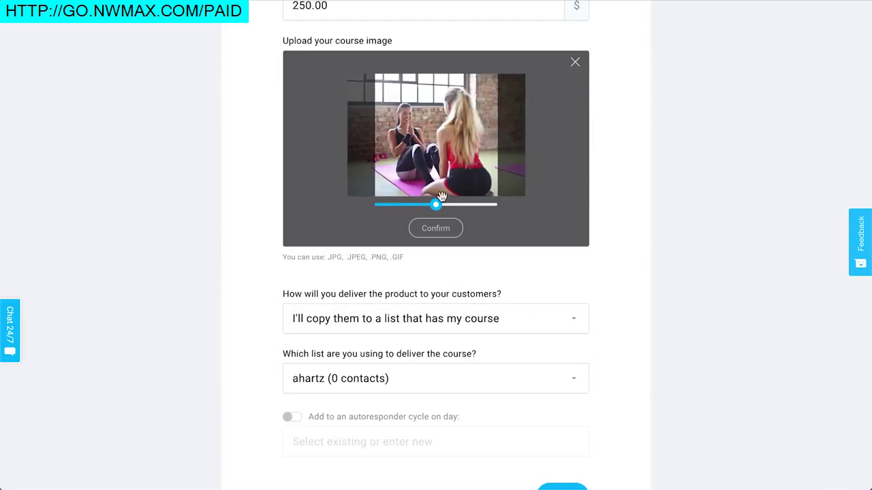
{"action": "left_click_drag", "start_coordinate": [438, 209], "coordinate": [439, 209]}
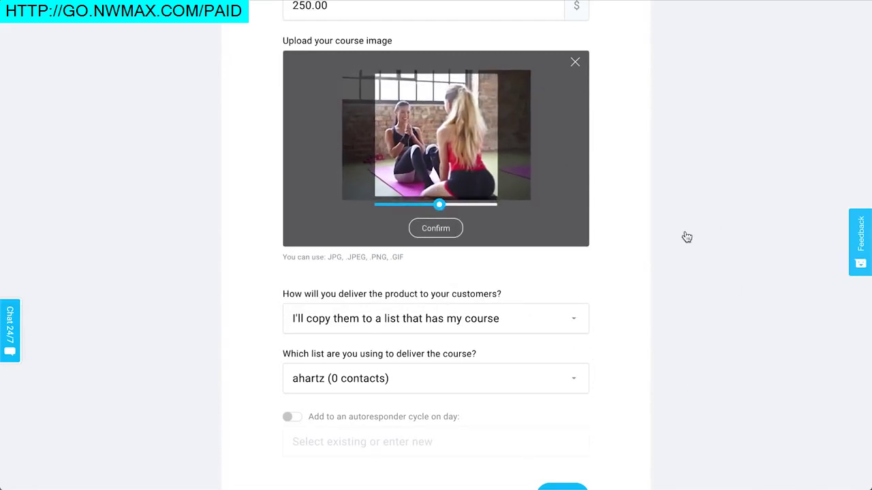
{"action": "left_click", "coordinate": [575, 62]}
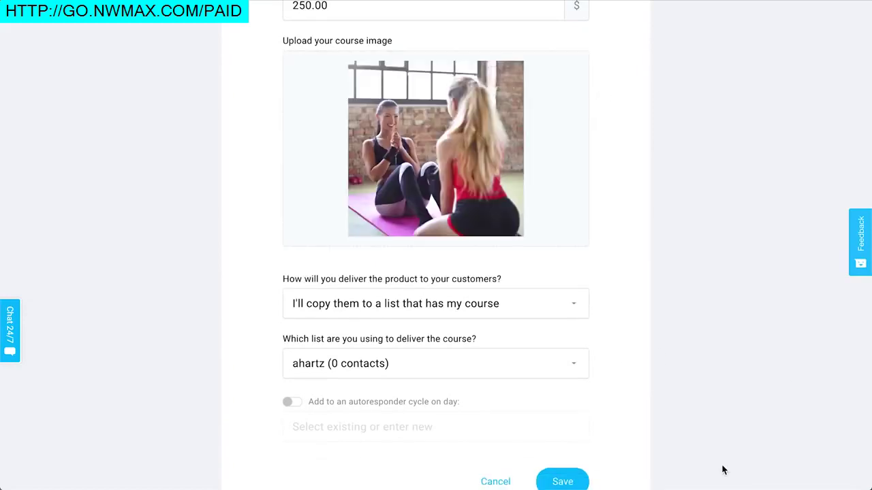
Step: Try the delivery option that redirects customers to a site hosting the course, and switch back to copying them to a list
{"action": "scroll", "coordinate": [740, 99], "scroll_direction": "down", "scroll_amount": 3}
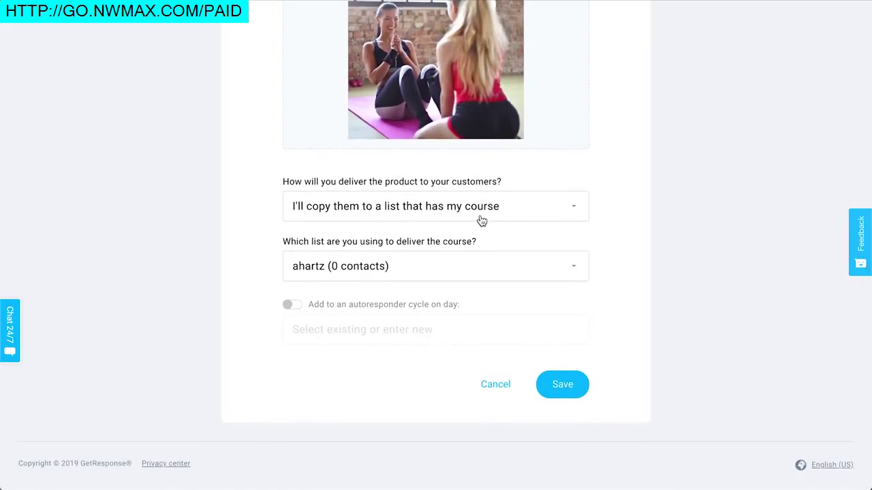
{"action": "left_click", "coordinate": [482, 222]}
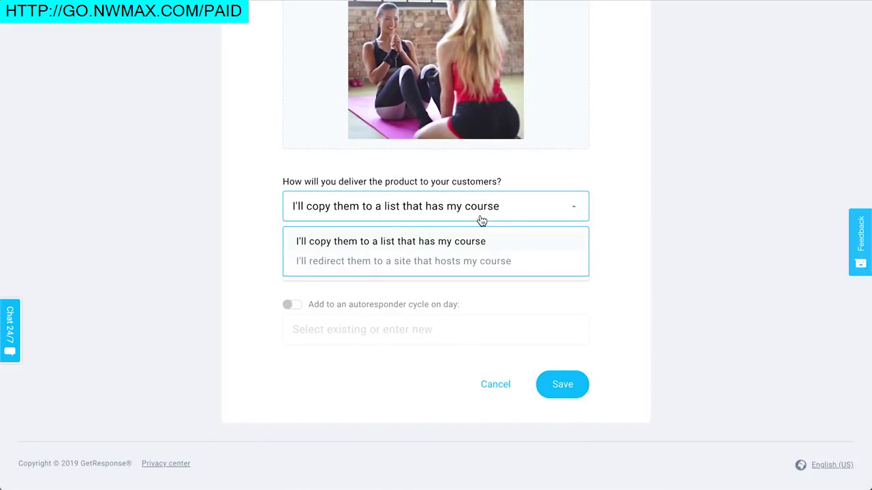
{"action": "left_click", "coordinate": [374, 265]}
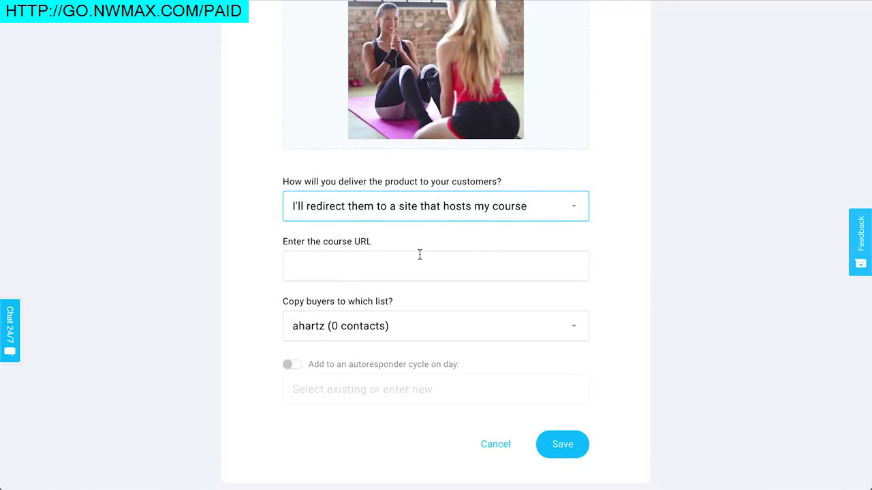
{"action": "left_click", "coordinate": [302, 264]}
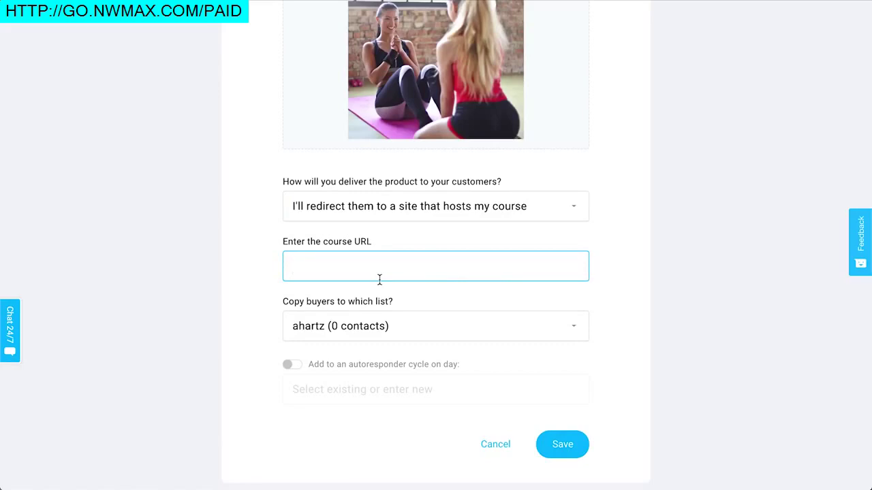
{"action": "left_click", "coordinate": [407, 209]}
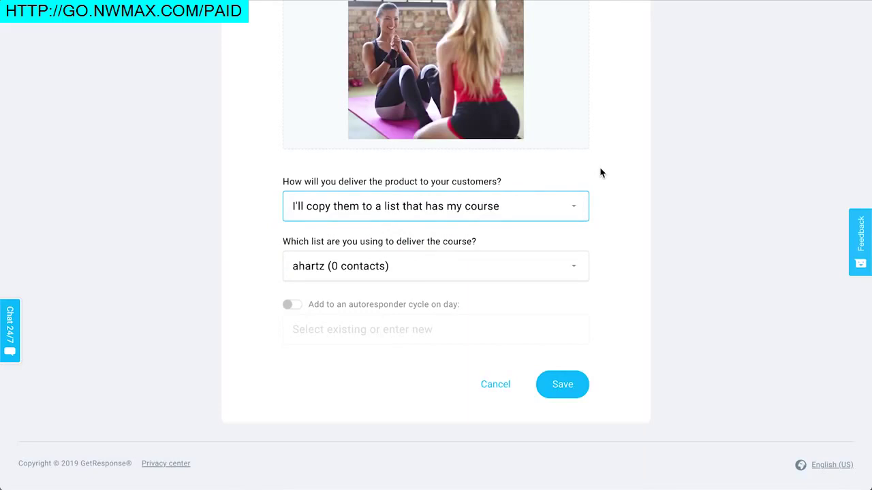
Step: Choose bootcamp_customers as the list that delivers the course and save the product
{"action": "left_click", "coordinate": [495, 276]}
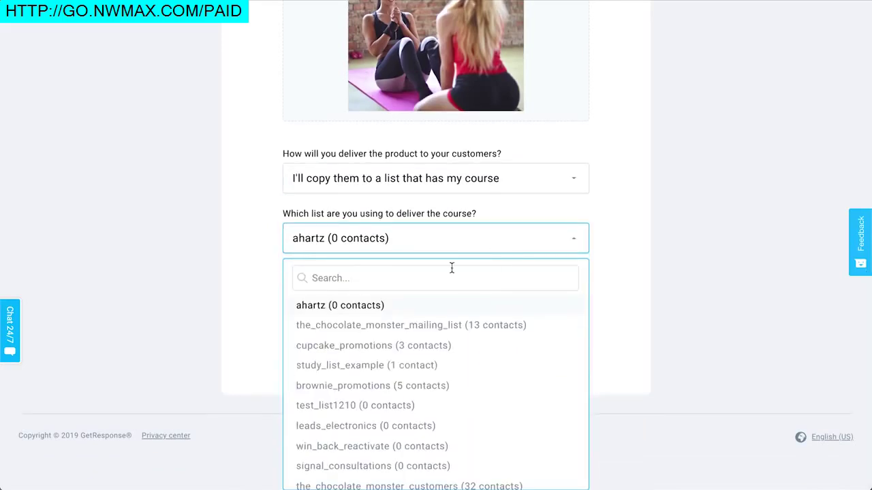
{"action": "type", "text": "boot"}
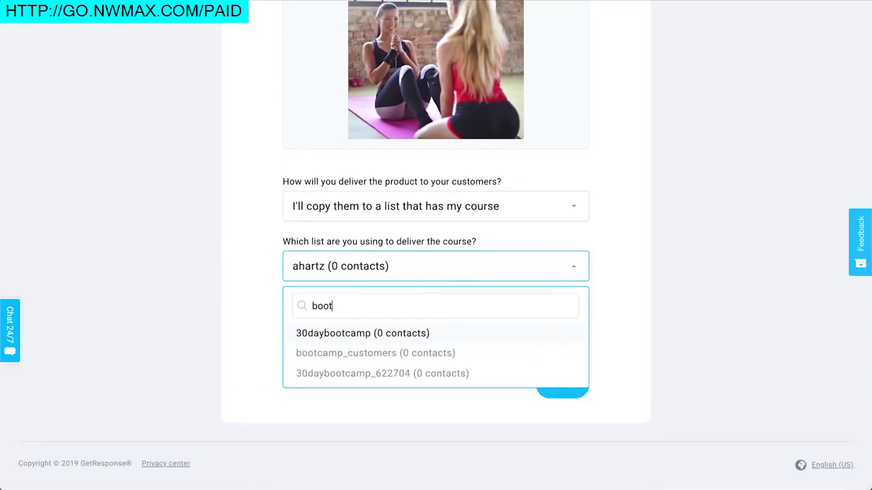
{"action": "left_click", "coordinate": [401, 353]}
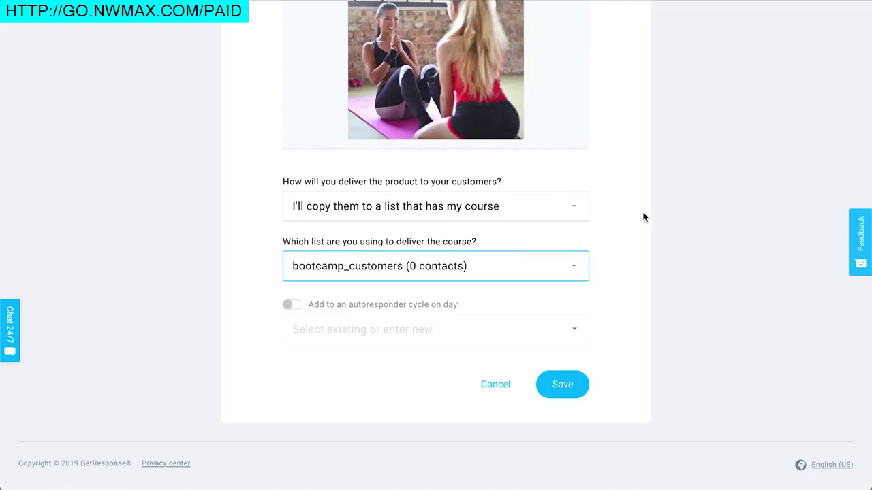
{"action": "left_click", "coordinate": [567, 387]}
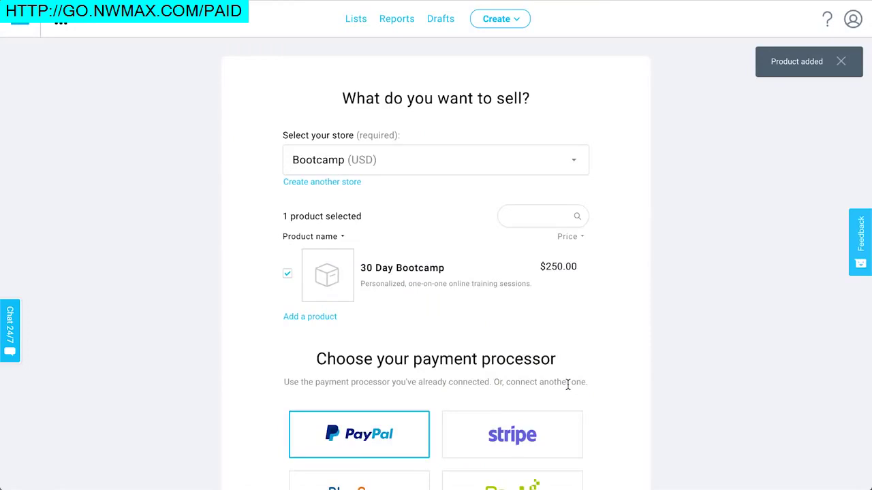
{"action": "scroll", "coordinate": [567, 385], "scroll_direction": "down", "scroll_amount": 4}
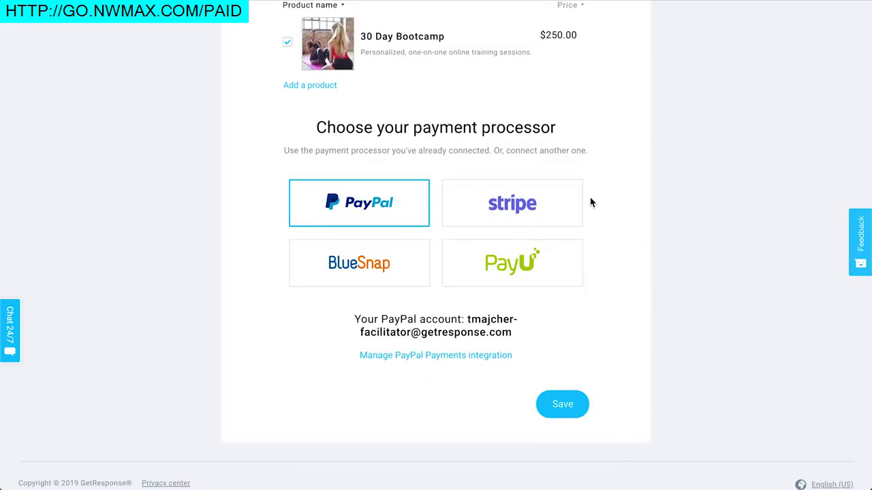
Step: Save the funnel's sales settings with the 30 Day Bootcamp product and PayPal as the payment processor
{"action": "left_click", "coordinate": [561, 404]}
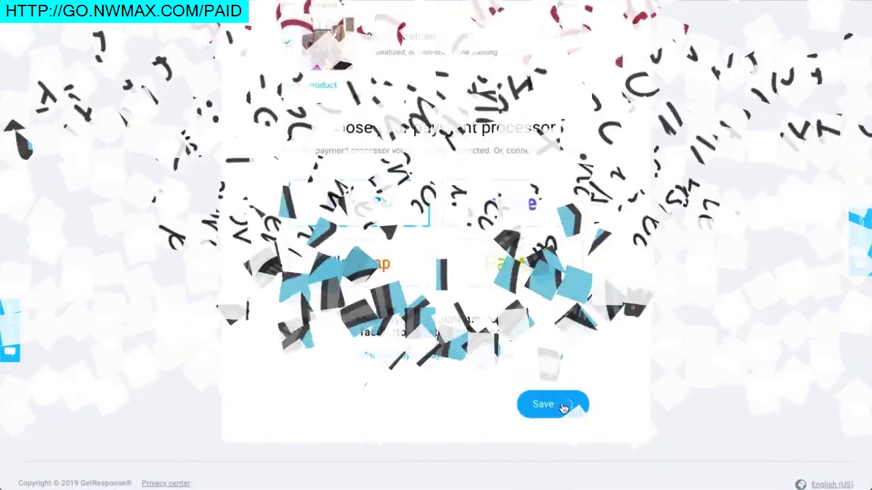
{"action": "left_click", "coordinate": [554, 404]}
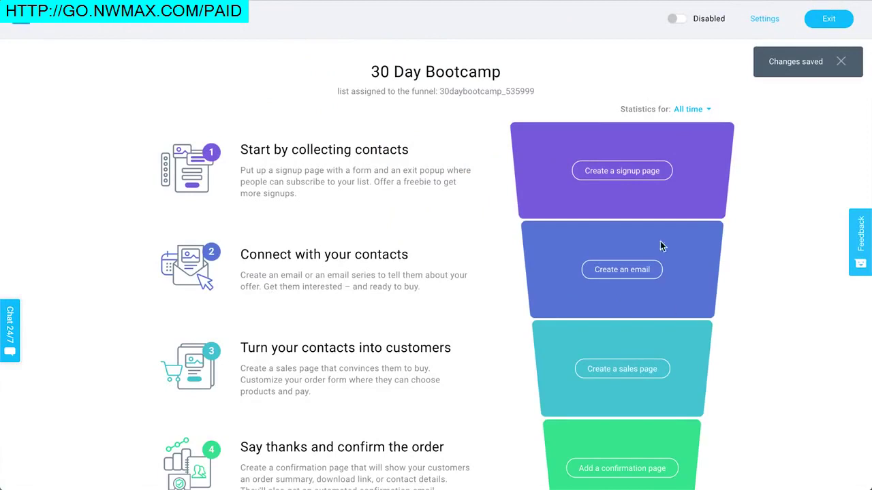
Step: Look over the four stages of the 30 Day Bootcamp funnel and start creating its signup page
{"action": "scroll", "coordinate": [717, 434], "scroll_direction": "down", "scroll_amount": 1}
{"action": "scroll", "coordinate": [719, 432], "scroll_direction": "down", "scroll_amount": 2}
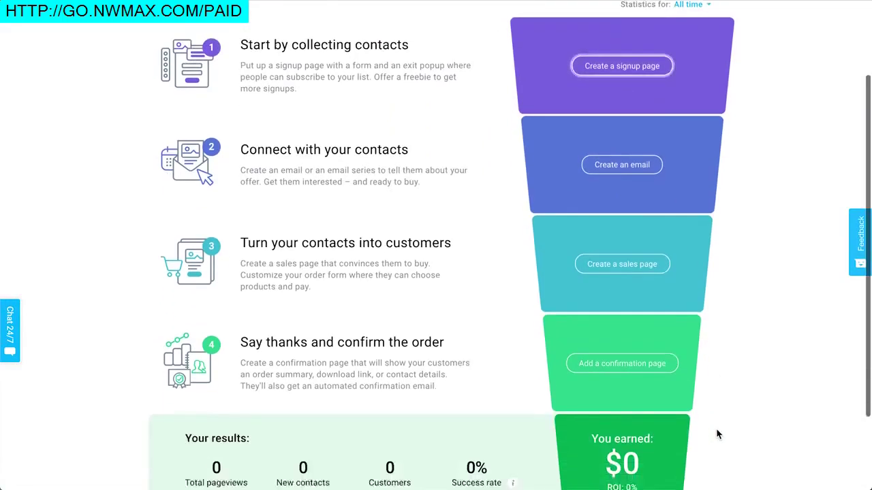
{"action": "scroll", "coordinate": [726, 356], "scroll_direction": "up", "scroll_amount": 1}
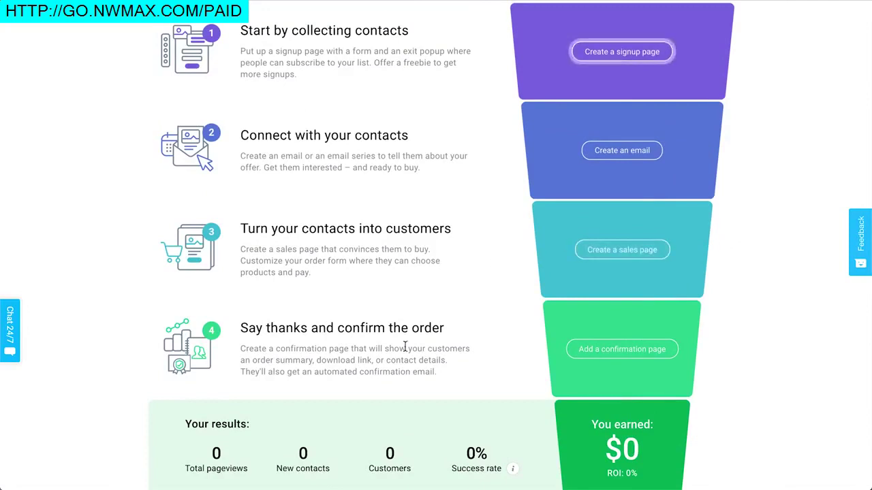
{"action": "left_click", "coordinate": [628, 359]}
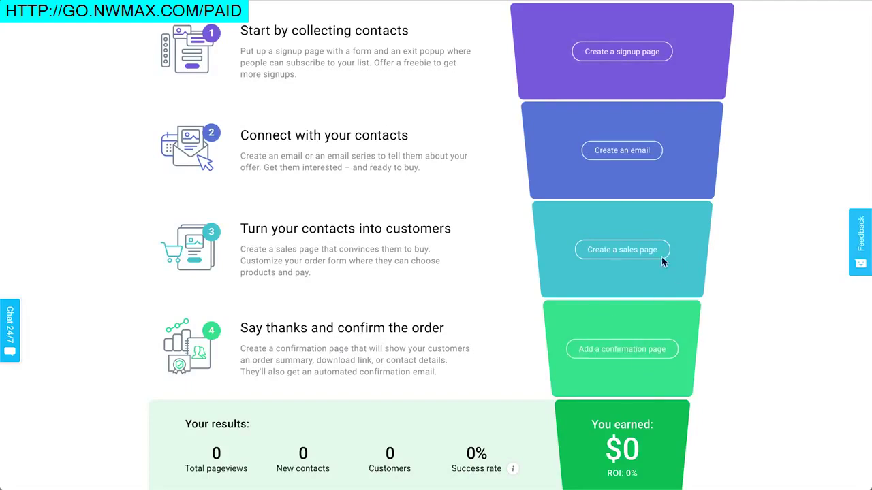
{"action": "scroll", "coordinate": [719, 218], "scroll_direction": "up", "scroll_amount": 2}
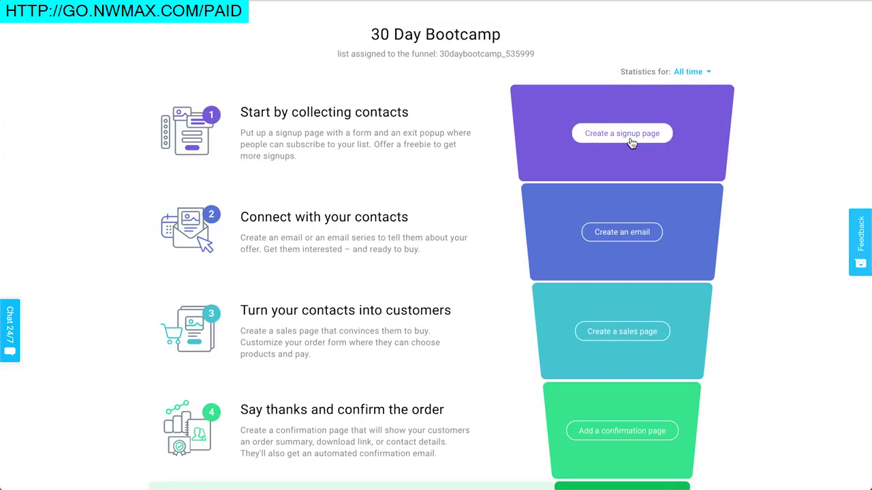
{"action": "left_click", "coordinate": [631, 142]}
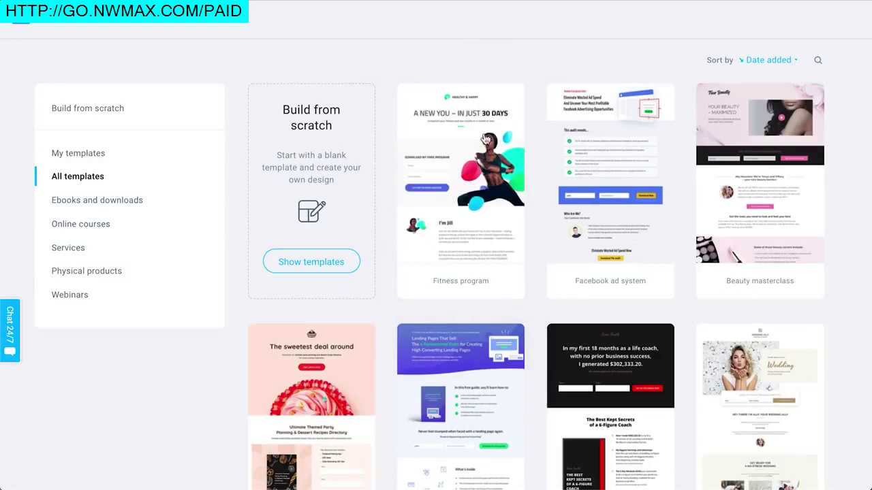
Step: Browse the signup page templates and select the Fitness program template
{"action": "scroll", "coordinate": [502, 239], "scroll_direction": "down", "scroll_amount": 5}
{"action": "scroll", "coordinate": [504, 240], "scroll_direction": "down", "scroll_amount": 3}
{"action": "scroll", "coordinate": [505, 240], "scroll_direction": "up", "scroll_amount": 6}
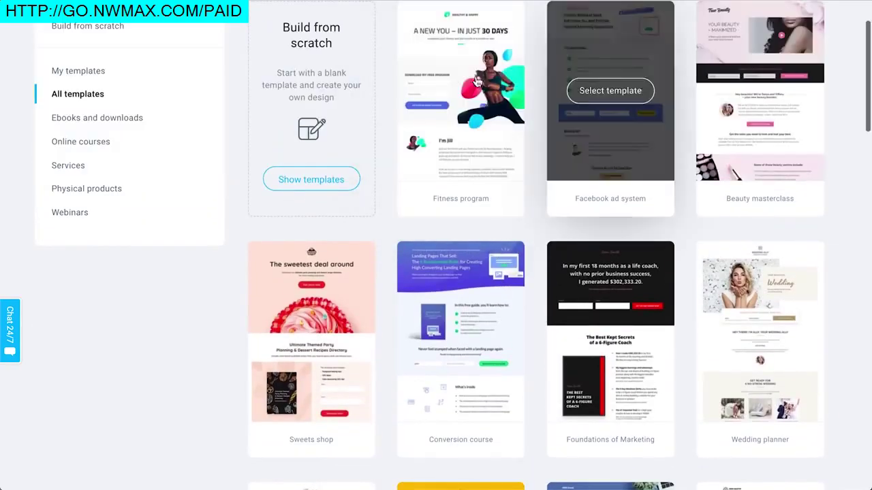
{"action": "left_click", "coordinate": [455, 95]}
Step: Name the signup page "Free workout download" and continue to its next setup step
{"action": "left_click", "coordinate": [344, 110]}
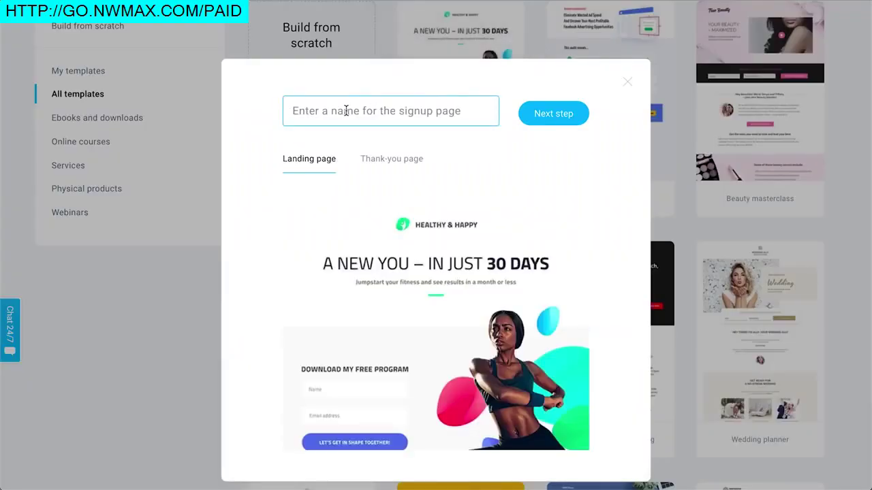
{"action": "type", "text": "Free workout"}
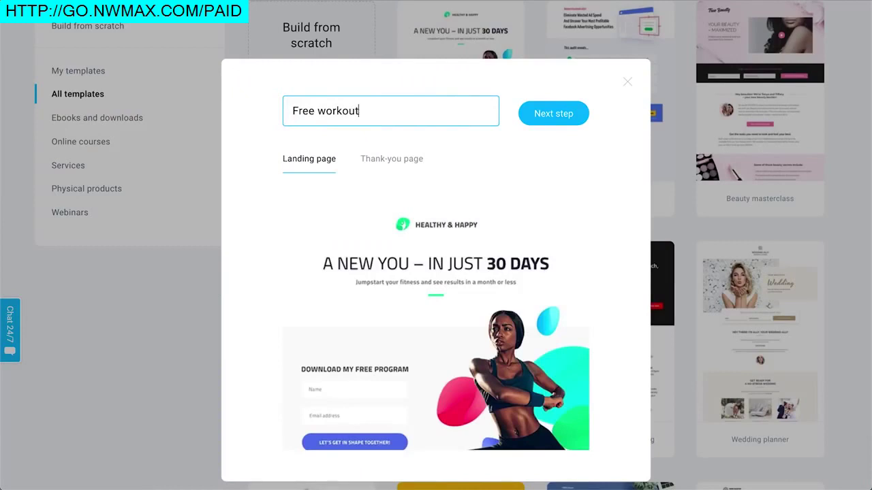
{"action": "type", "text": " download"}
{"action": "left_click", "coordinate": [545, 112]}
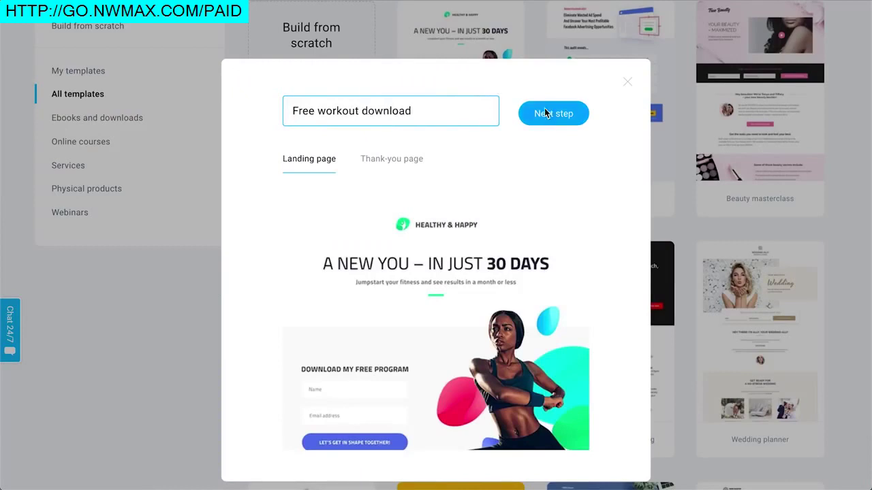